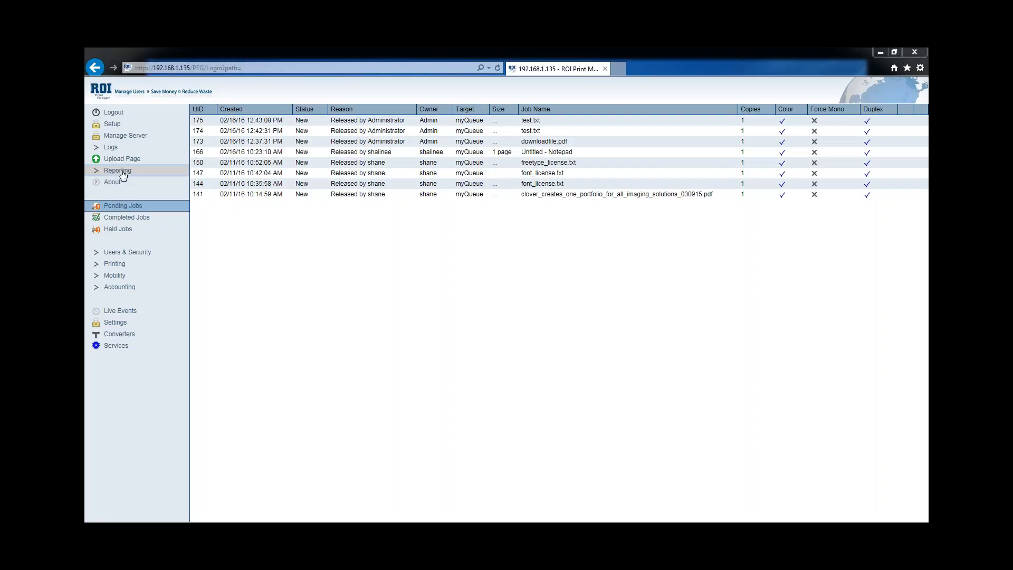
Open the Manage Server service status page and expand the Reporting options
left_click(139, 138)
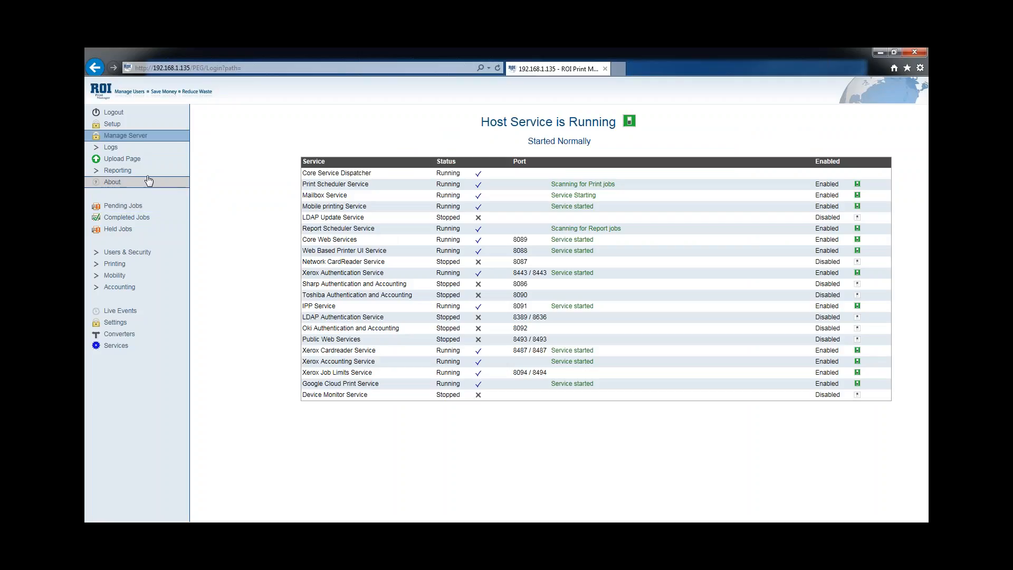
left_click(122, 172)
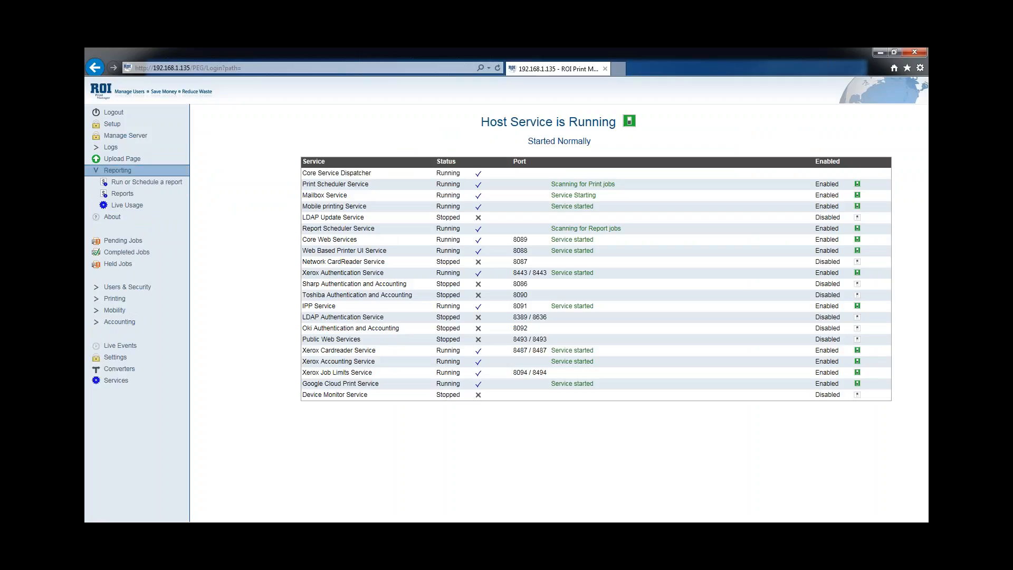
Open the Run or Schedule a report catalogue from the Reporting section
left_click(156, 185)
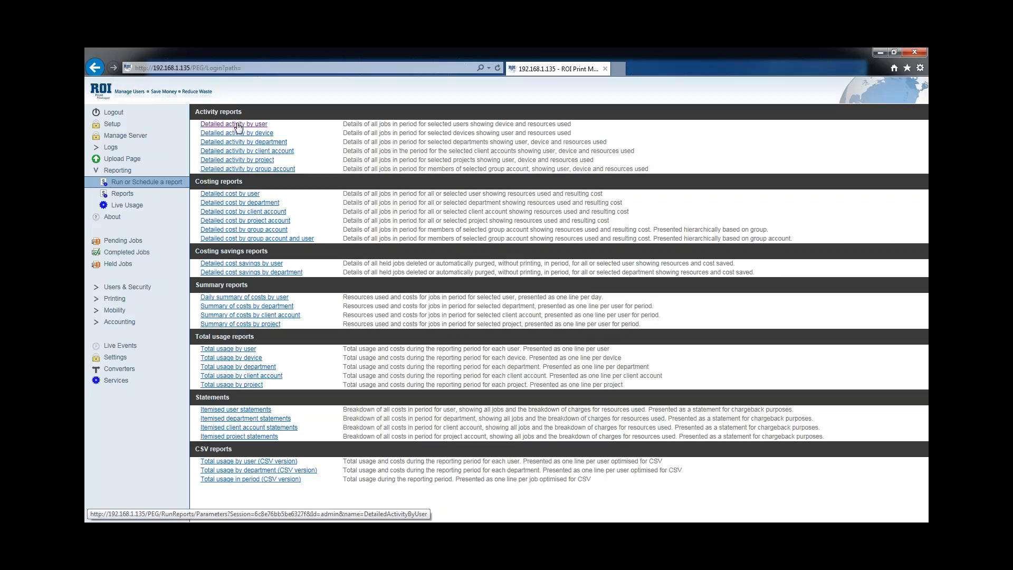
Run a one-time PDF Detailed activity by user report for all users, with no distribution group
left_click(237, 124)
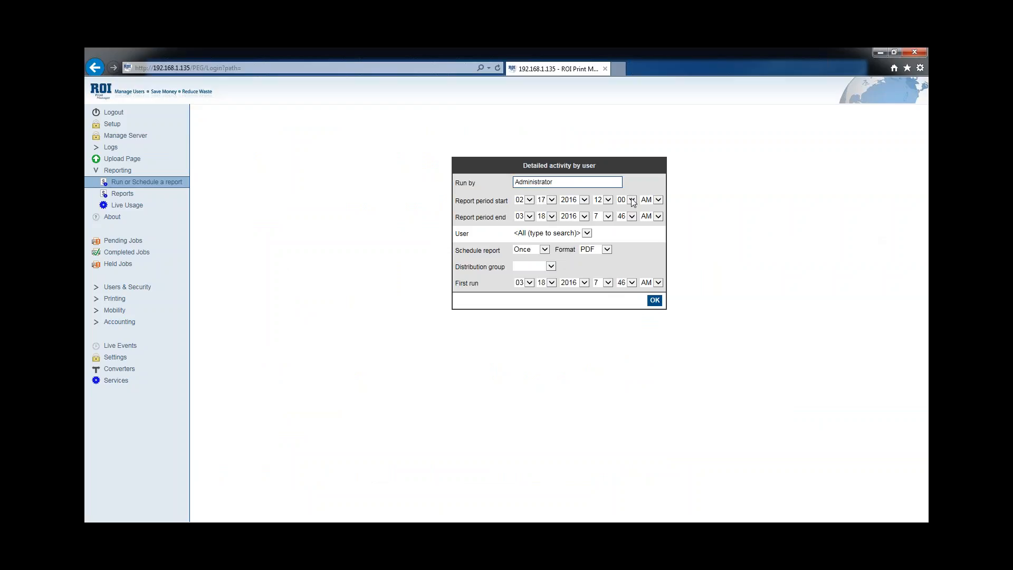
left_click(587, 233)
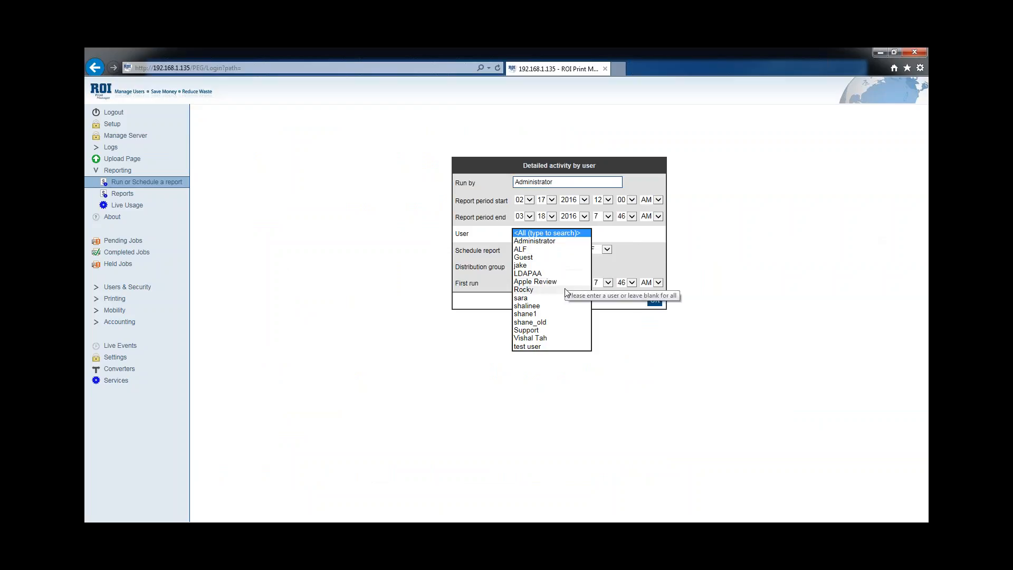
left_click(612, 240)
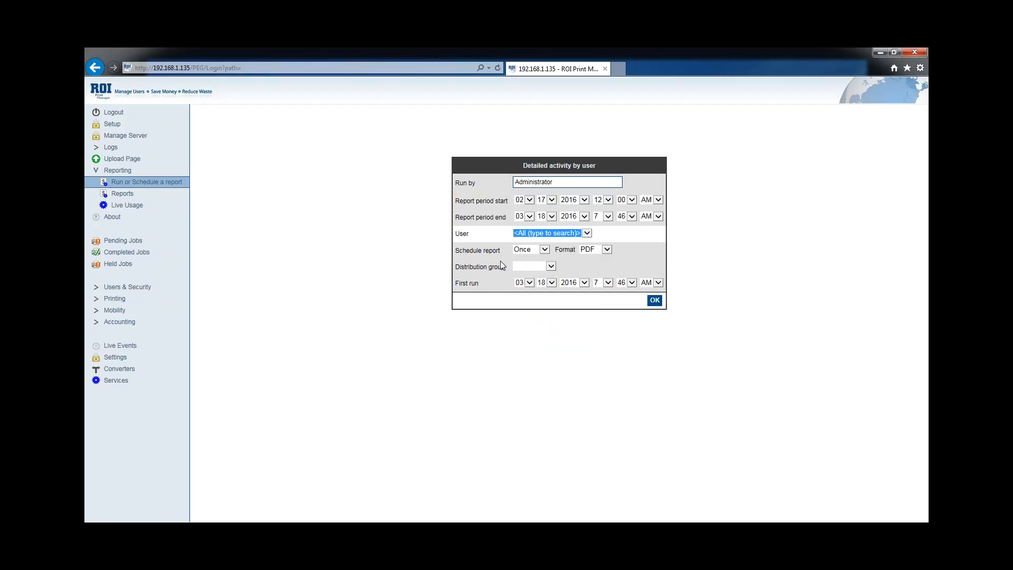
left_click(546, 250)
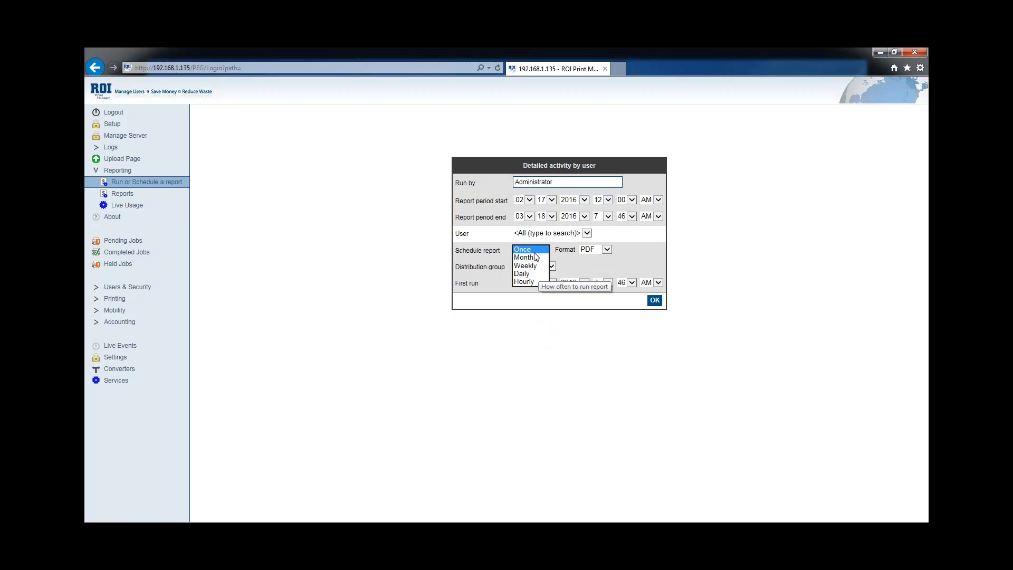
left_click(579, 261)
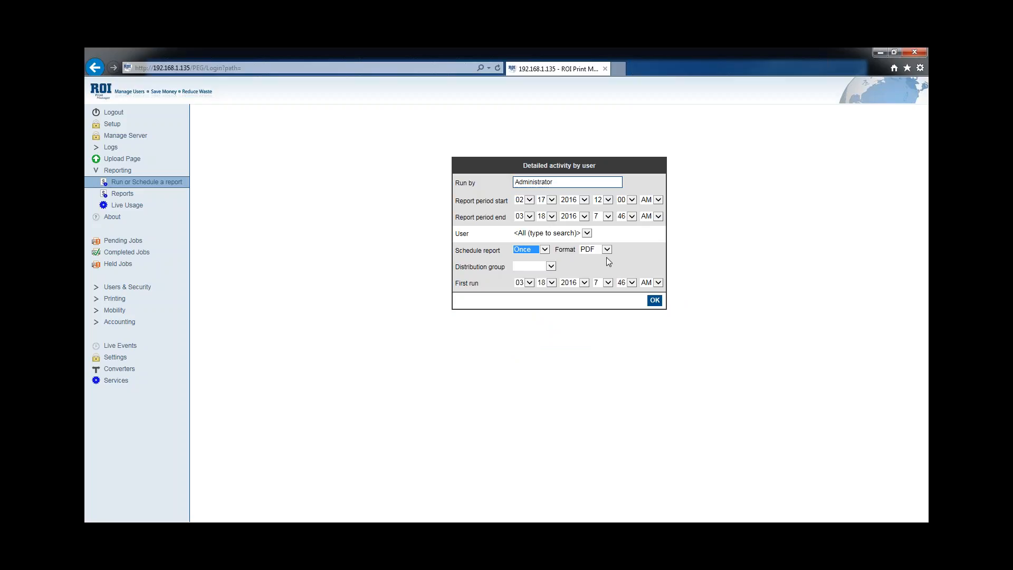
left_click(607, 252)
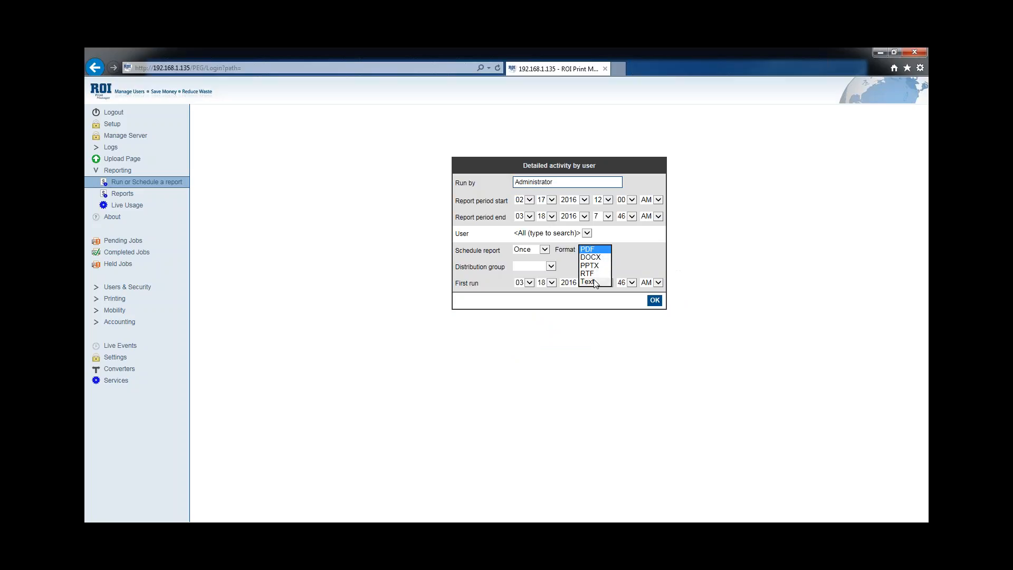
left_click(597, 250)
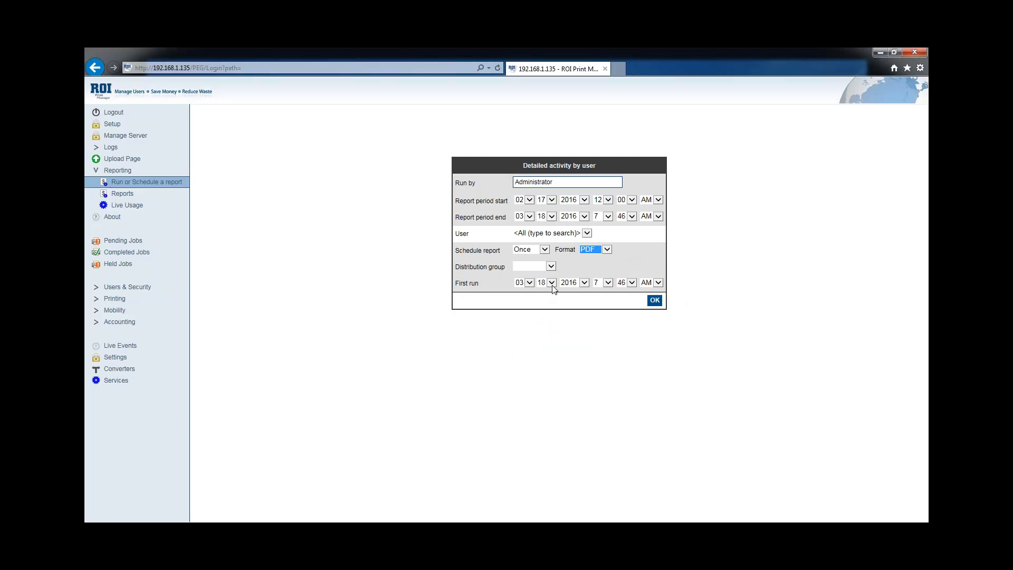
left_click(552, 266)
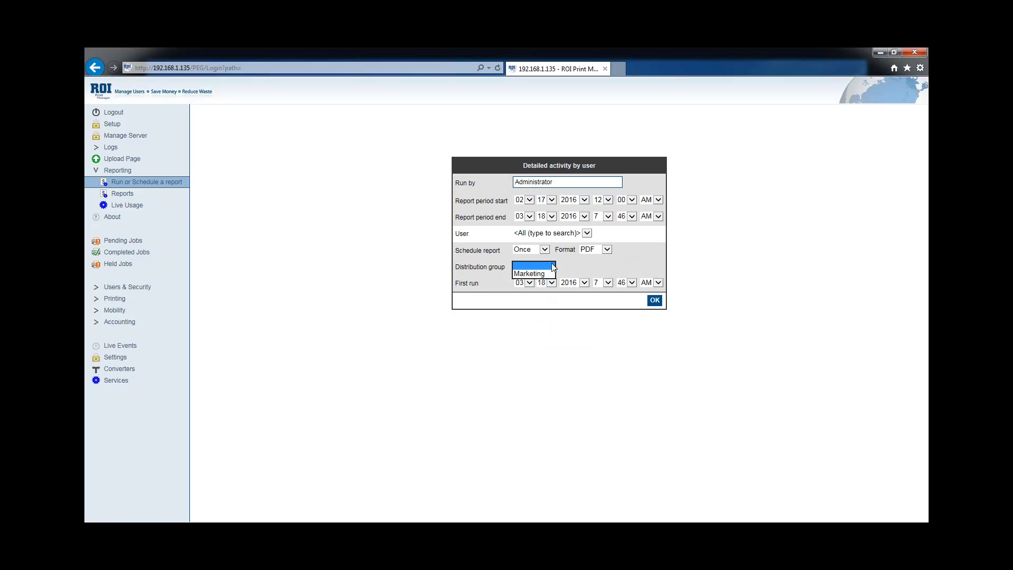
left_click(552, 266)
left_click(653, 305)
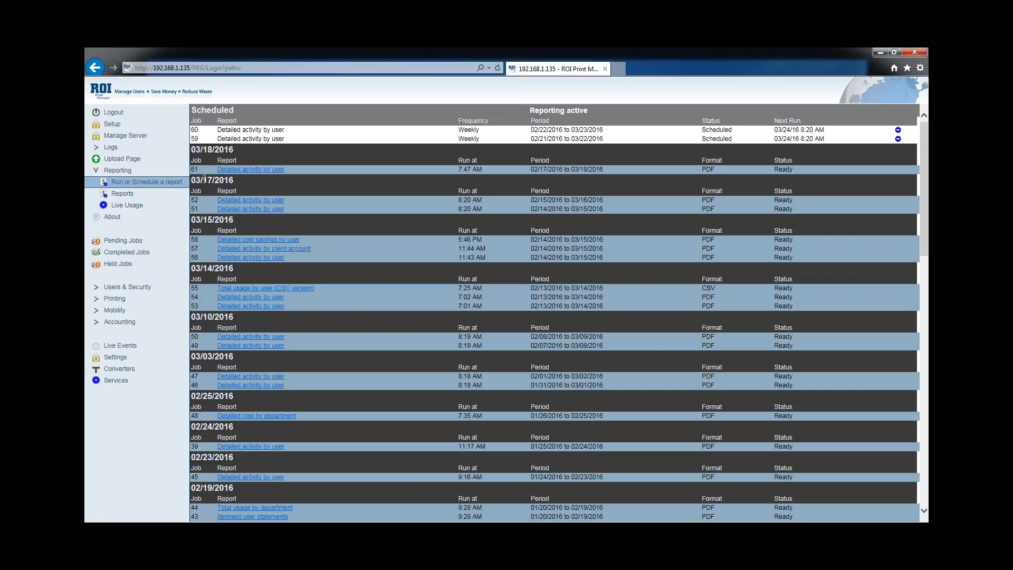
left_click(257, 170)
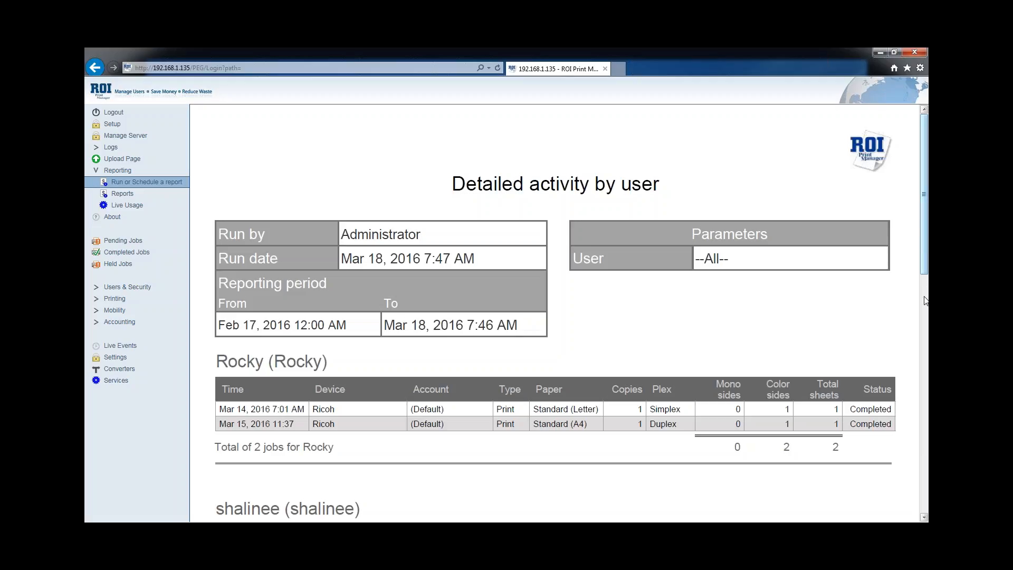
scroll(924, 300, "down", 3)
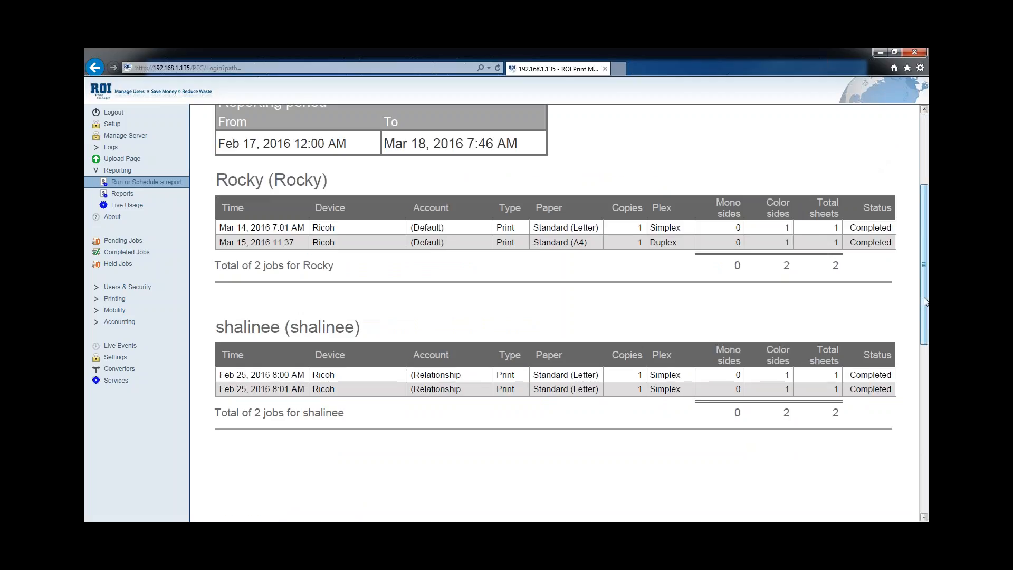
scroll(925, 317, "down", 5)
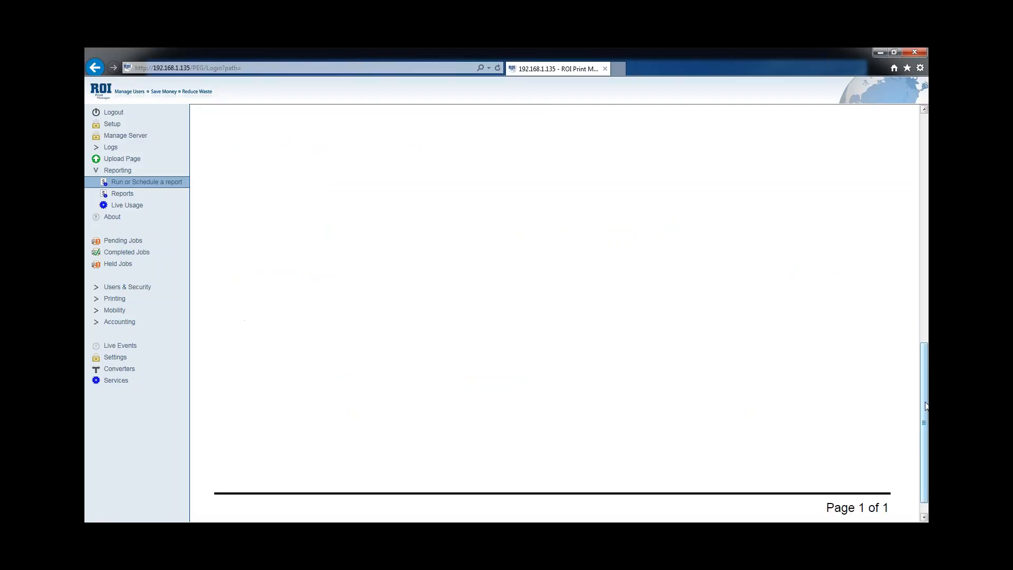
left_click(925, 189)
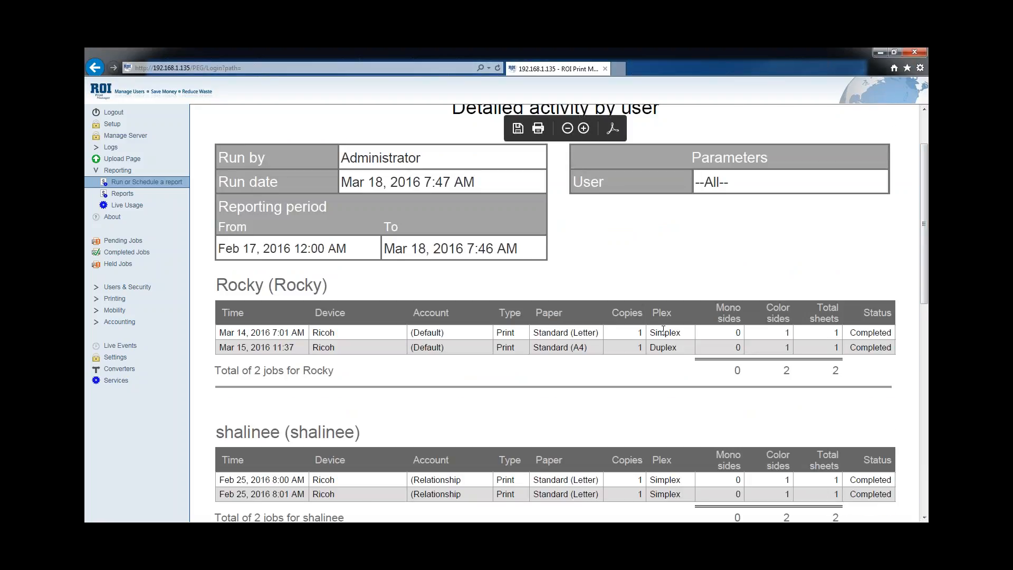
left_click(122, 194)
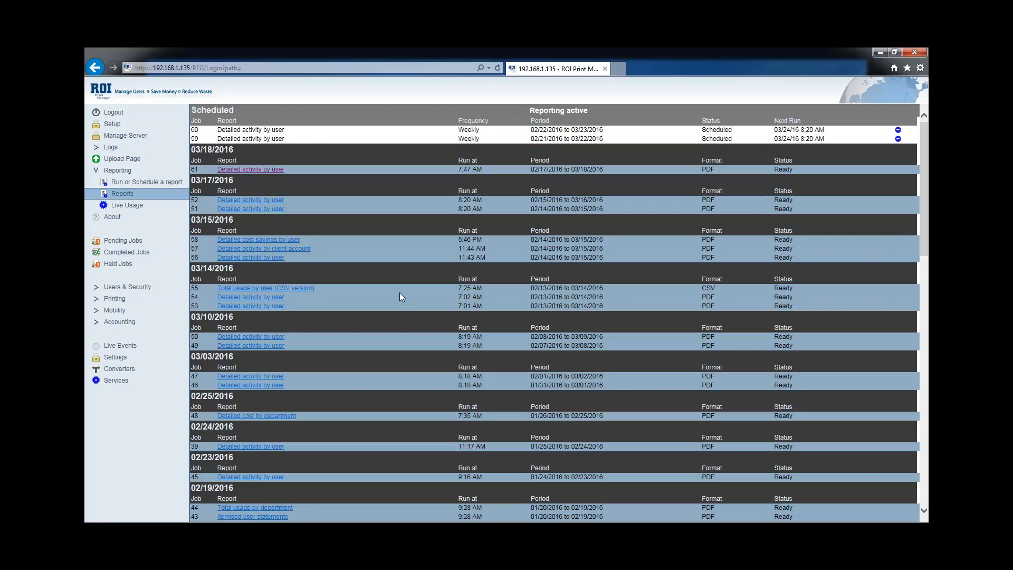
Review recent print jobs in Live Usage, then show the Groups list under Users & Security
left_click(126, 207)
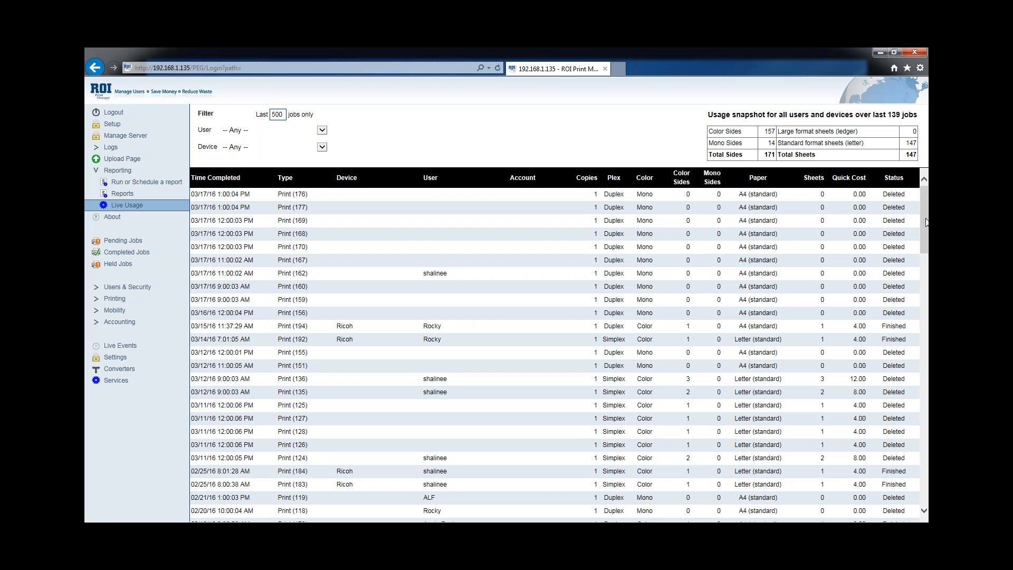
mouse_move(926, 219)
left_mouse_down()
mouse_move(926, 254)
mouse_move(915, 226)
left_mouse_up()
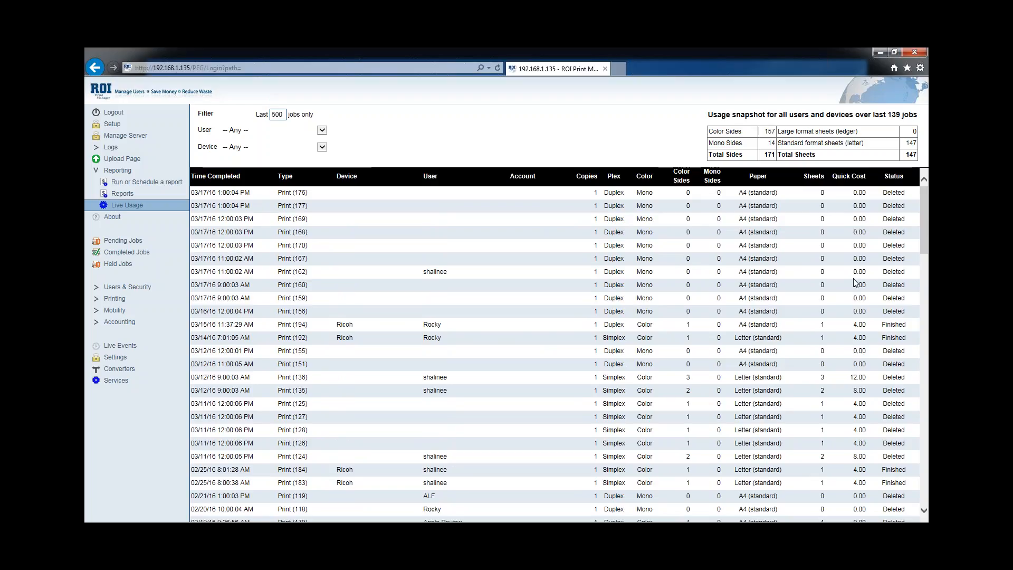
scroll(856, 282, "down", 3)
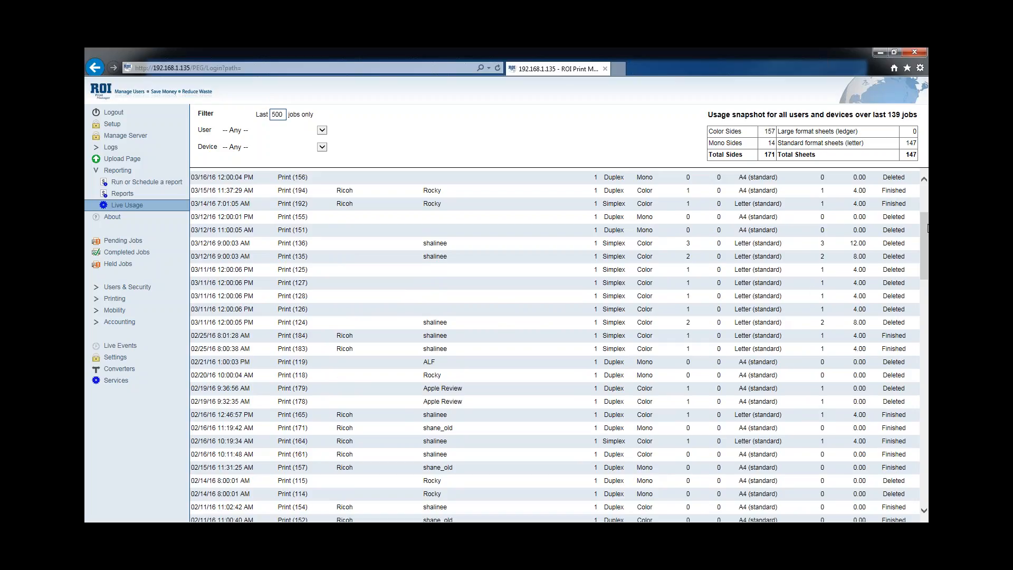
left_click_drag(923, 224, 923, 195)
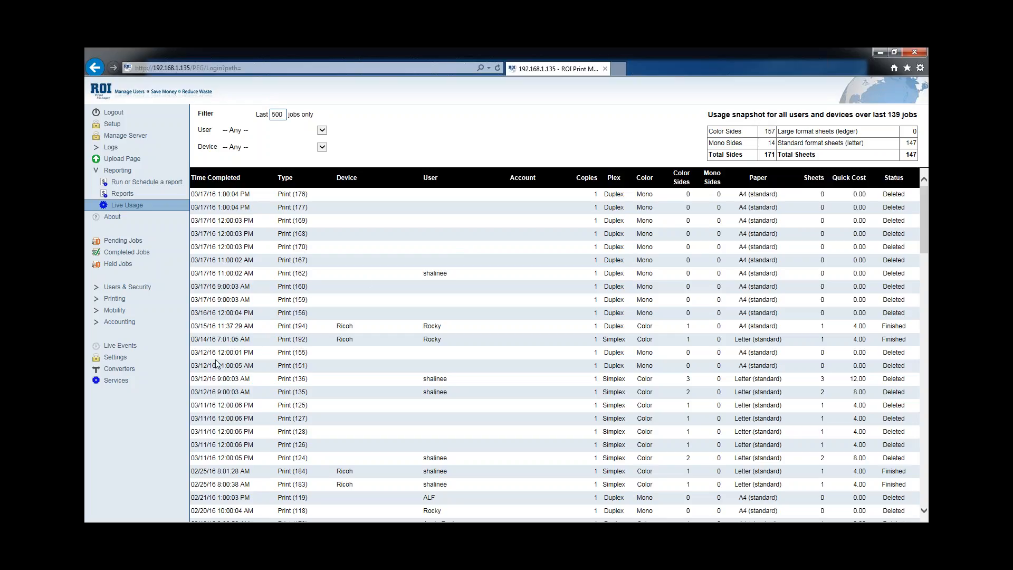
left_click(130, 291)
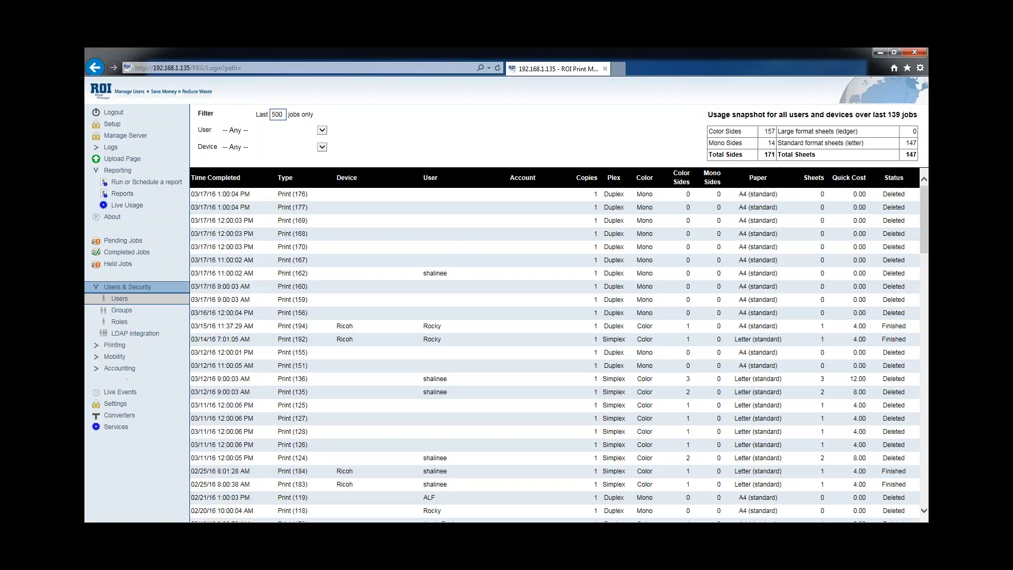
left_click(132, 313)
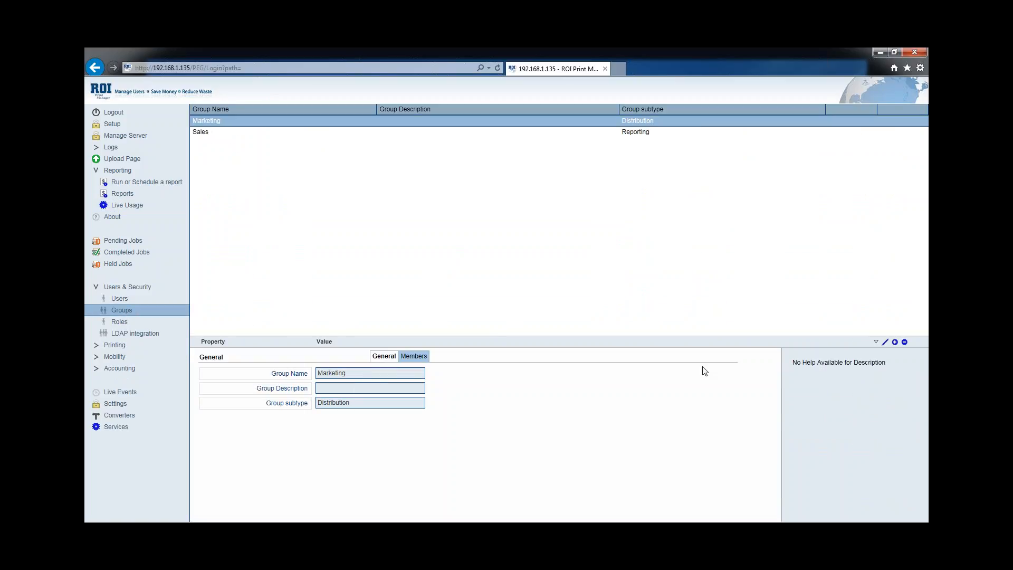
Create a Distribution group named 'test' with description 'Test Group for Reporting'
left_click(895, 342)
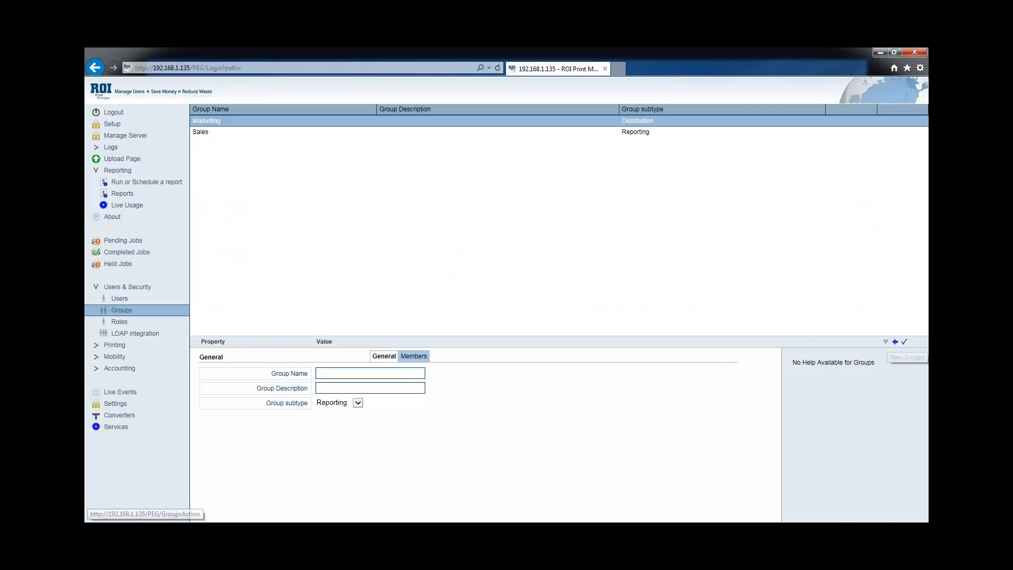
left_click(359, 374)
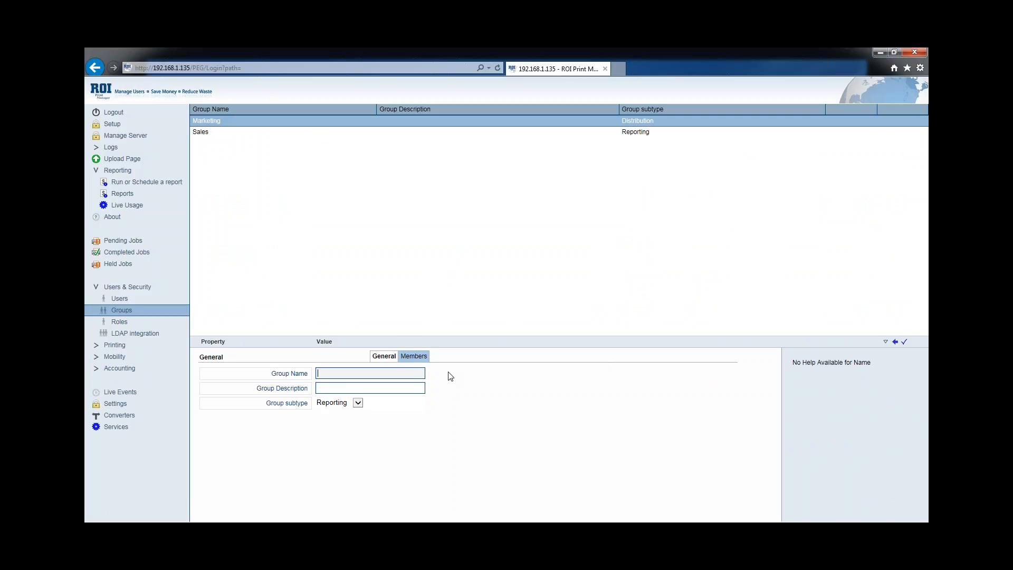
type("test")
key("Tab")
type("Test ")
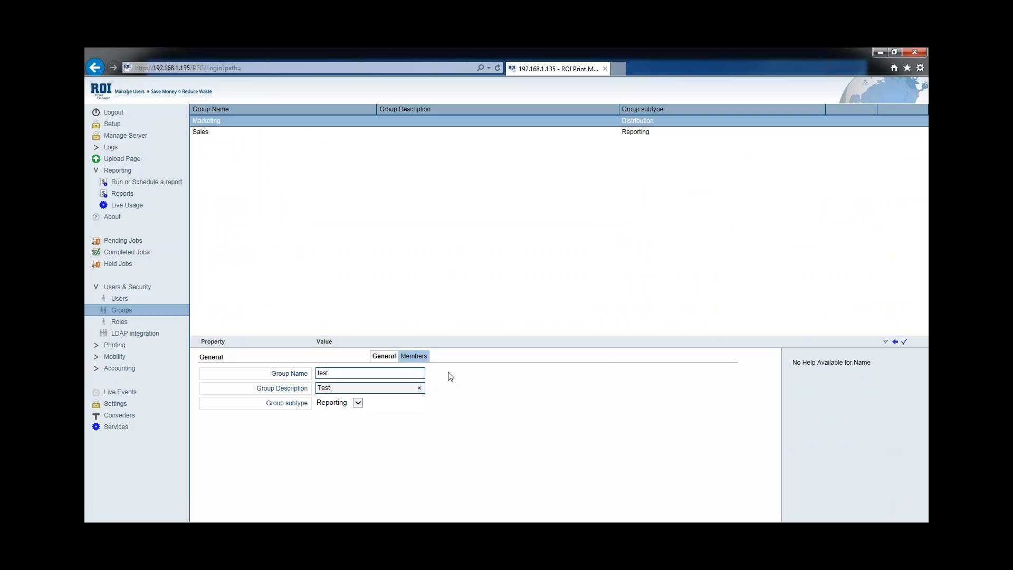
type("group for Reporting")
key("BackSpace")
type("G")
left_click(358, 403)
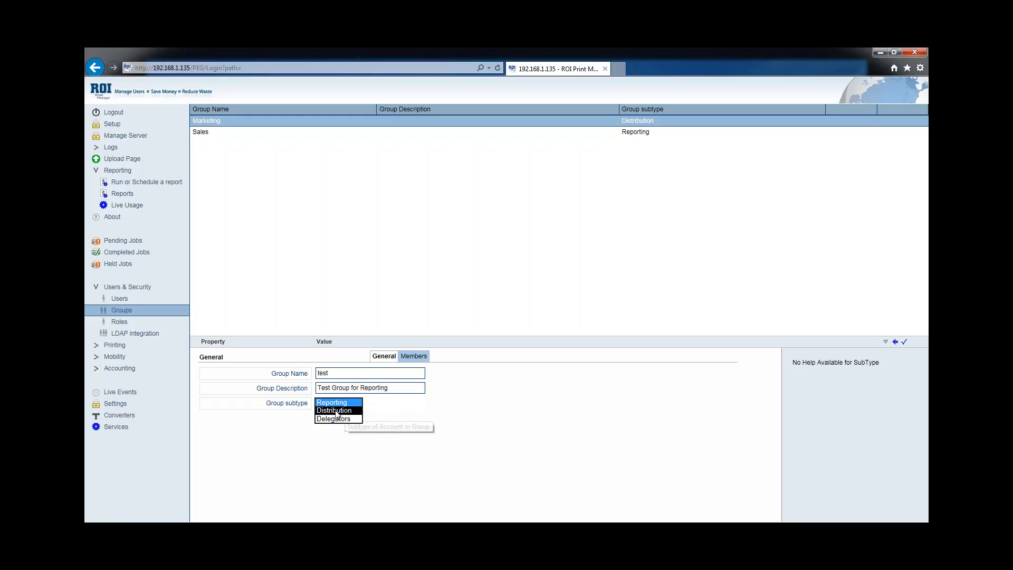
left_click(336, 411)
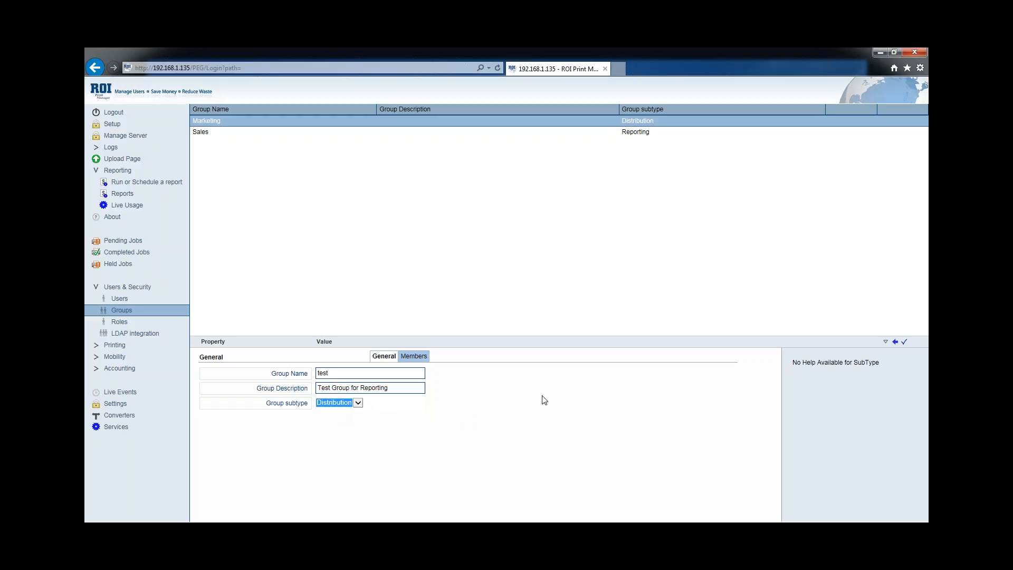
left_click(905, 343)
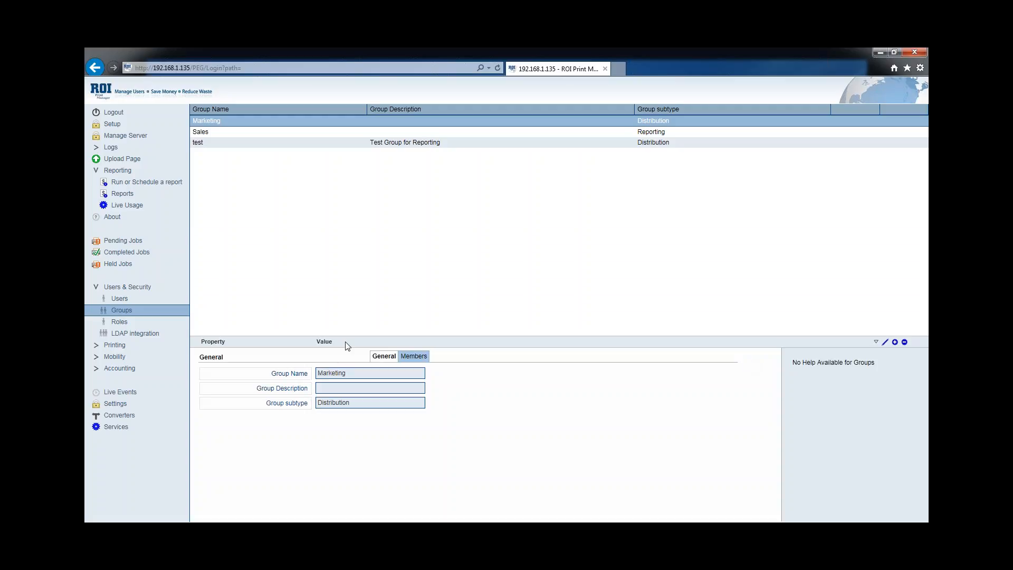
Add a range of seven users as members of the test group and save them
left_click(207, 141)
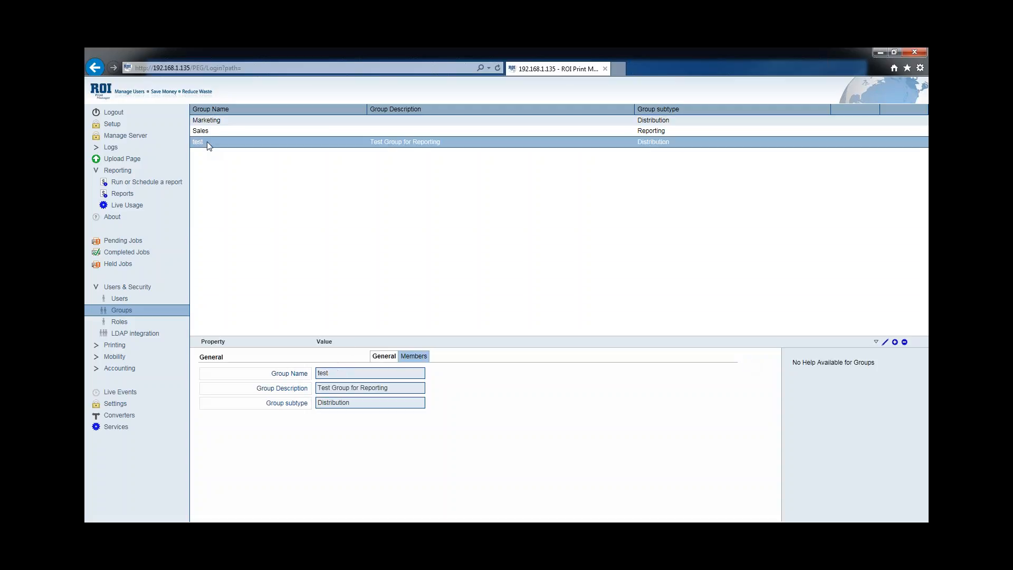
left_click(420, 357)
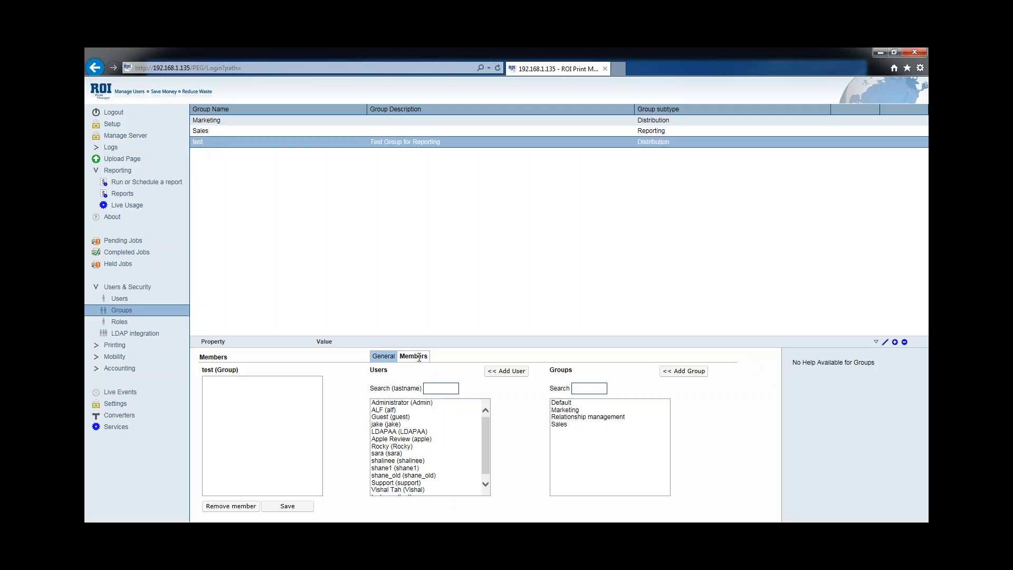
left_click(387, 425)
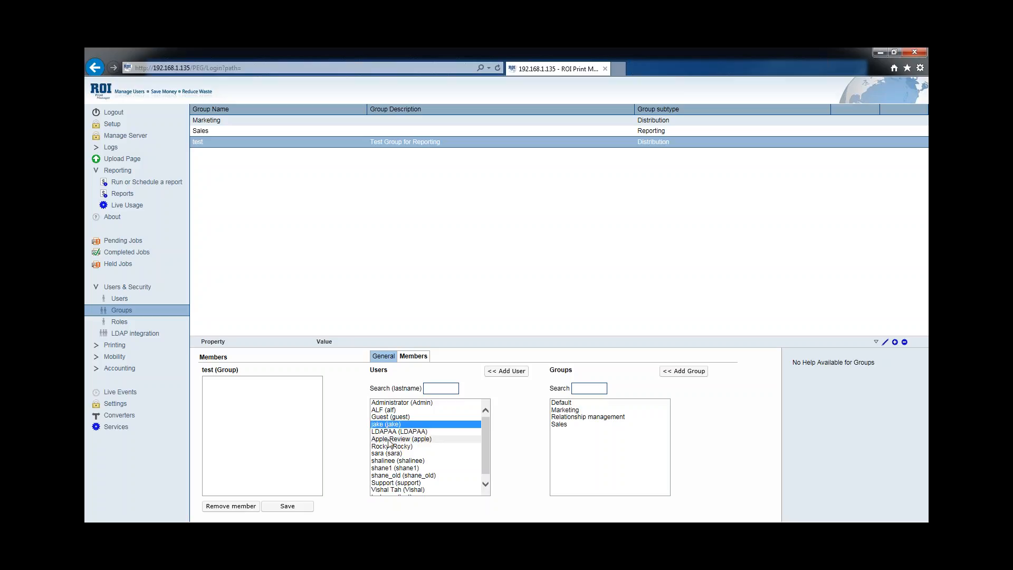
left_click(391, 468, "shift")
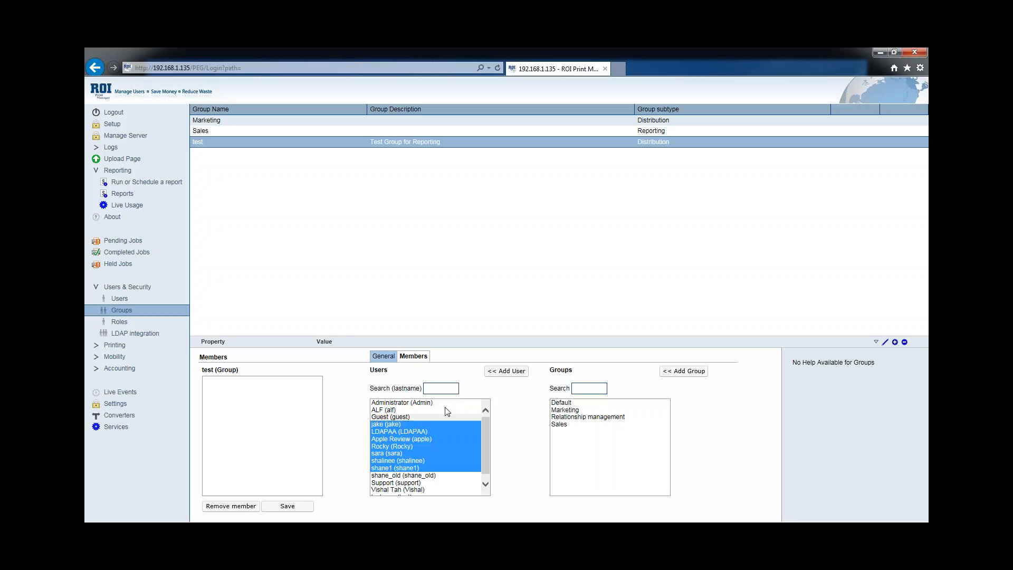
left_click(507, 371)
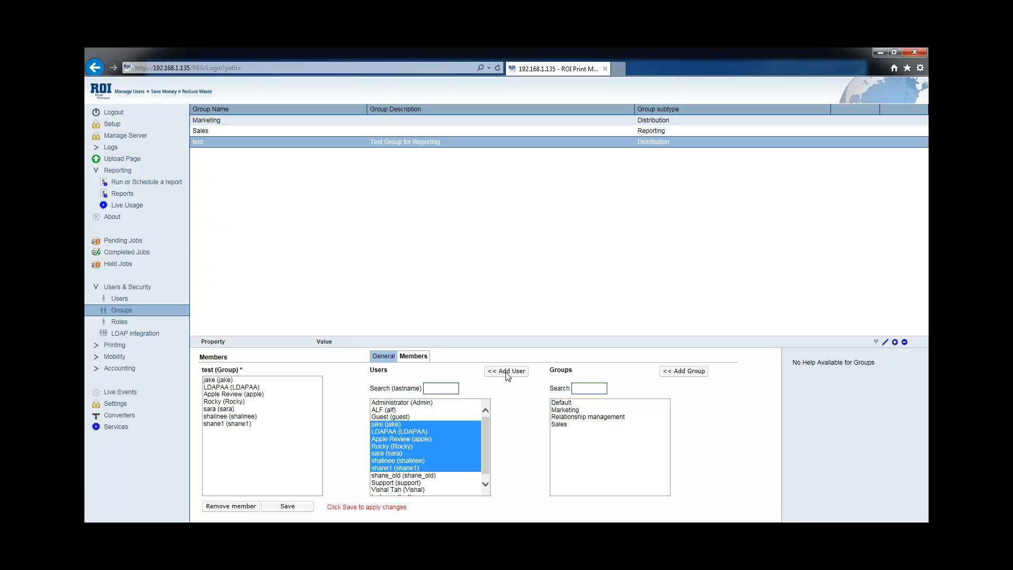
left_click(294, 509)
left_click(164, 183)
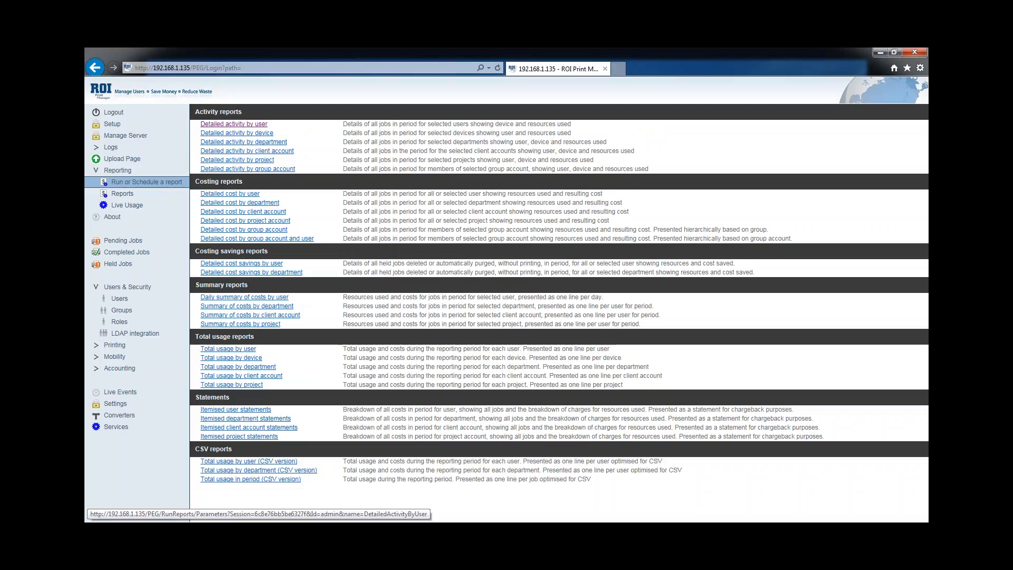
Schedule a Detailed activity by user report delivered to the test distribution group
left_click(244, 124)
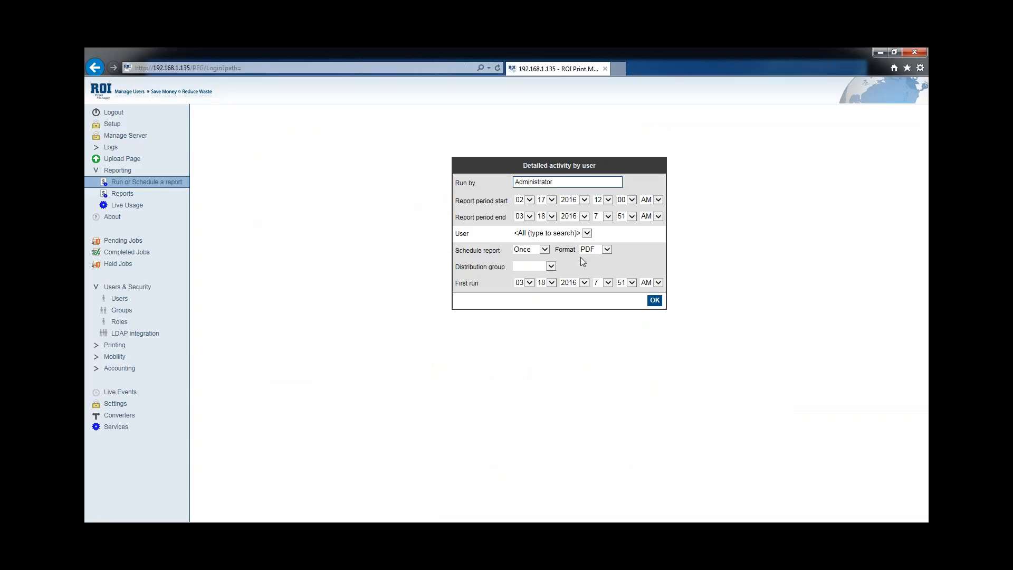
left_click(550, 268)
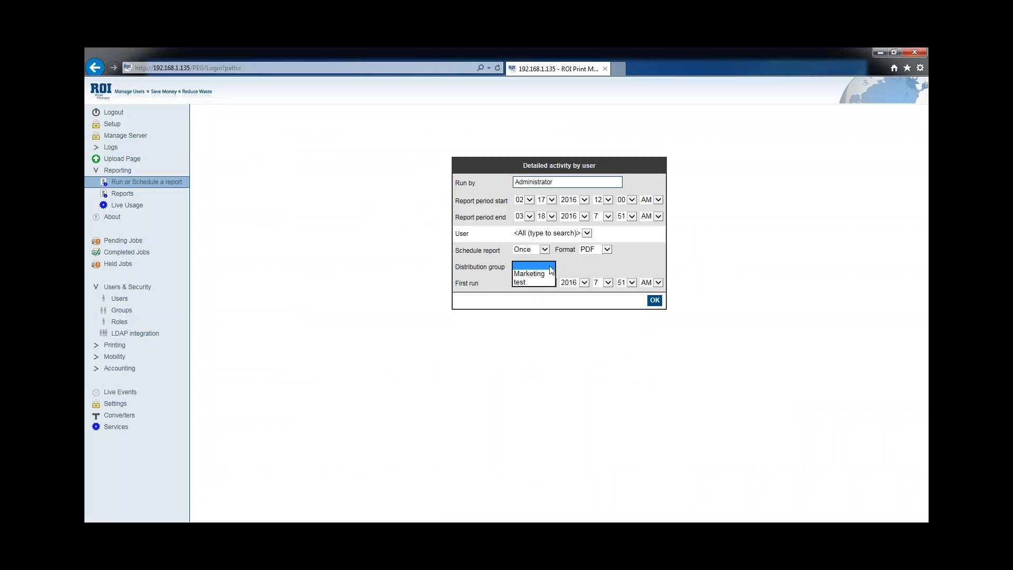
left_click(521, 282)
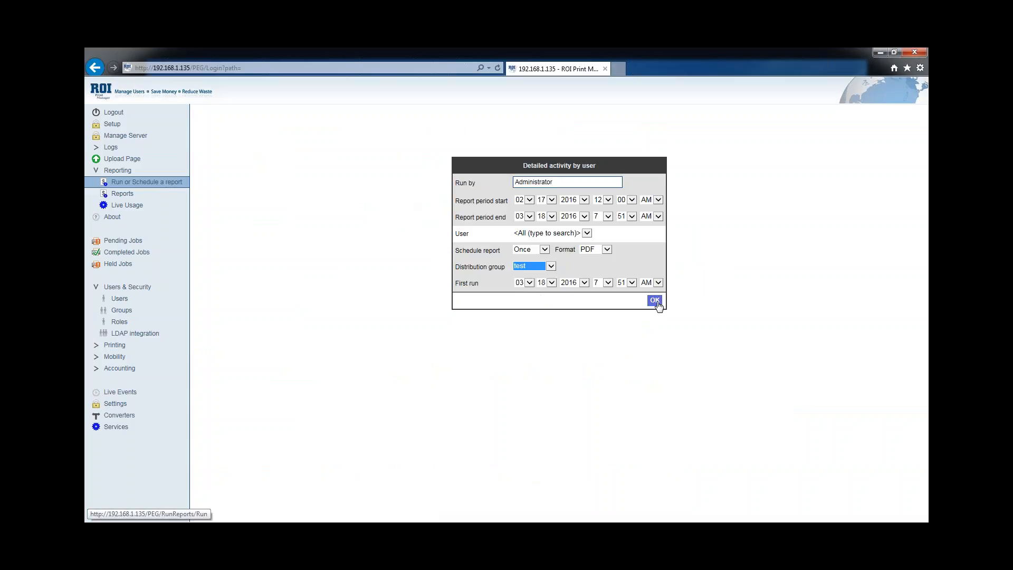
left_click(656, 302)
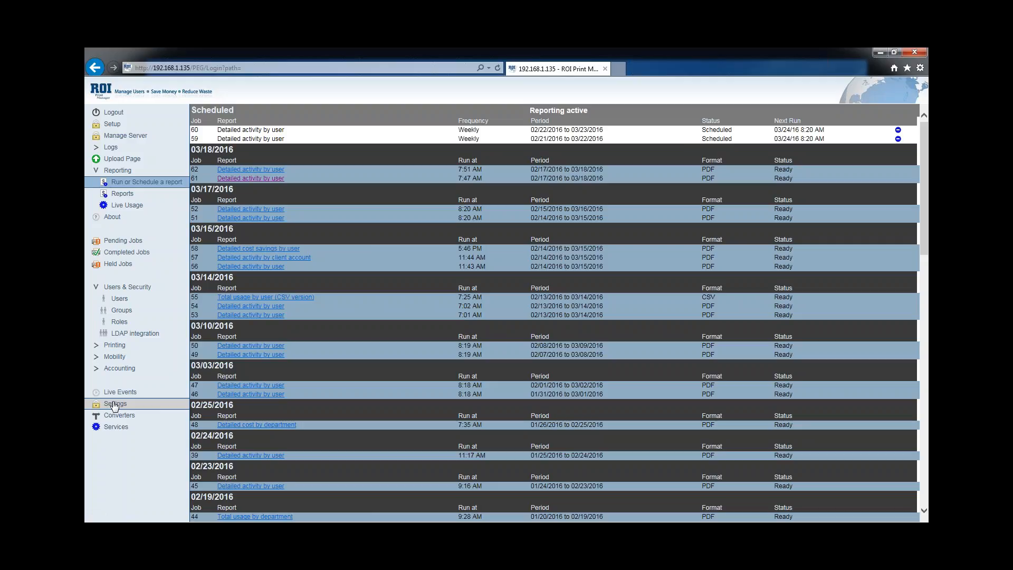
Show the Email Alerts settings with SMTP server, sender mailbox and port 25
left_click(114, 404)
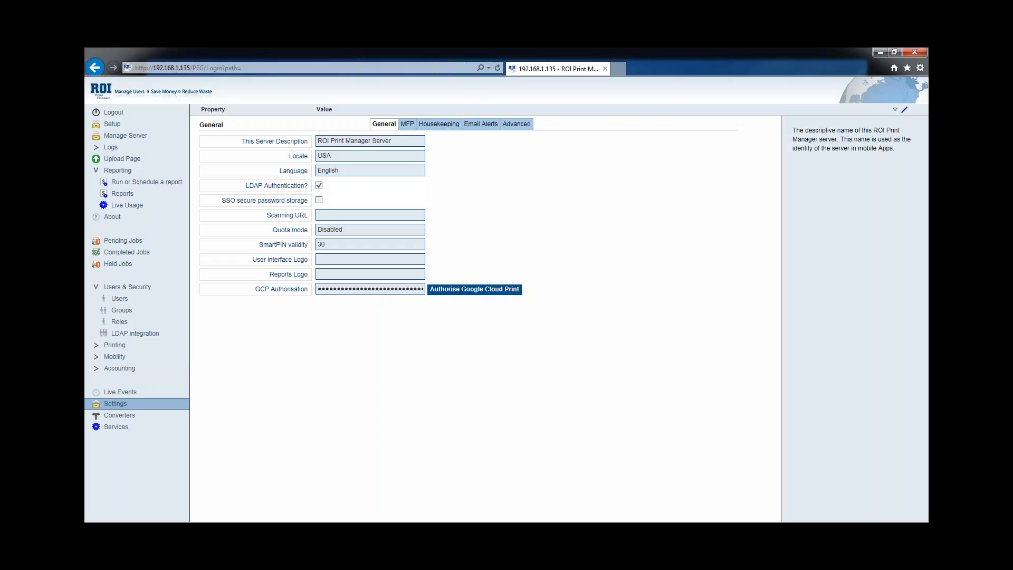
left_click(481, 123)
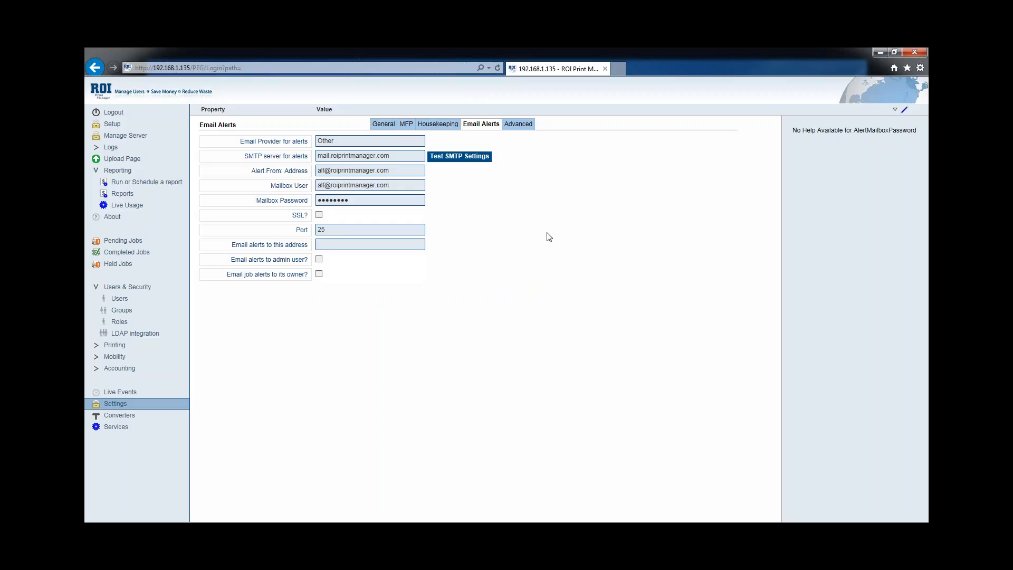
Move focus back to the mailbox user field in the Email Alerts settings
key("shift+Tab")
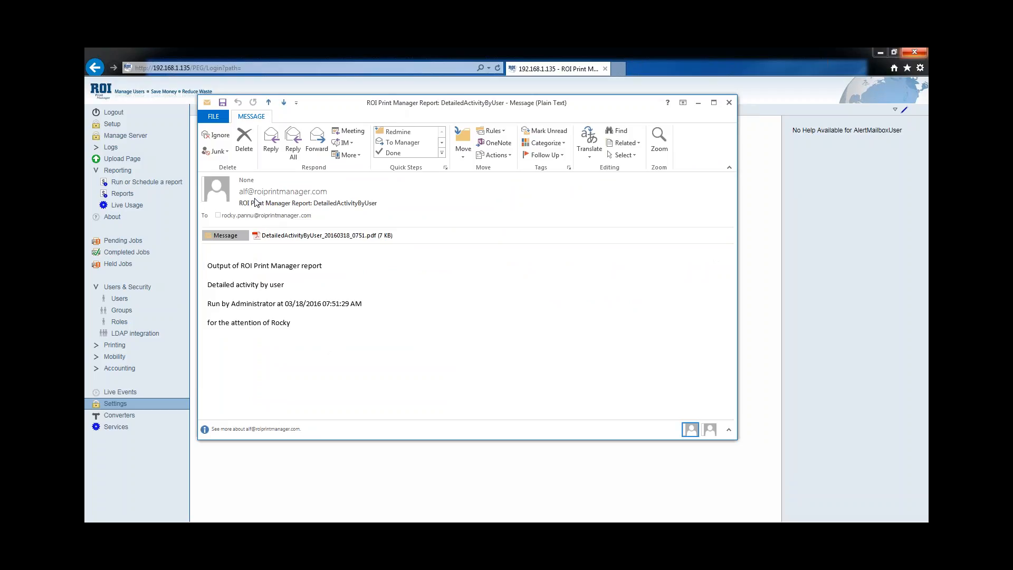
Close the Outlook report message to return to the Email Alerts settings
mouse_move(316, 188)
left_click(727, 104)
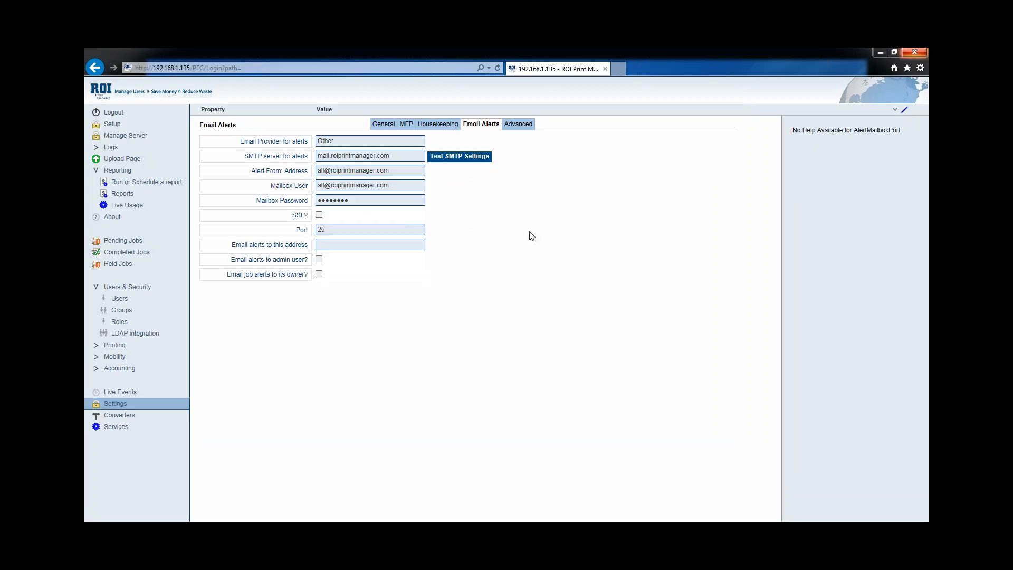
Open the Detailed activity by device report from the Run or Schedule a report list
left_click(115, 183)
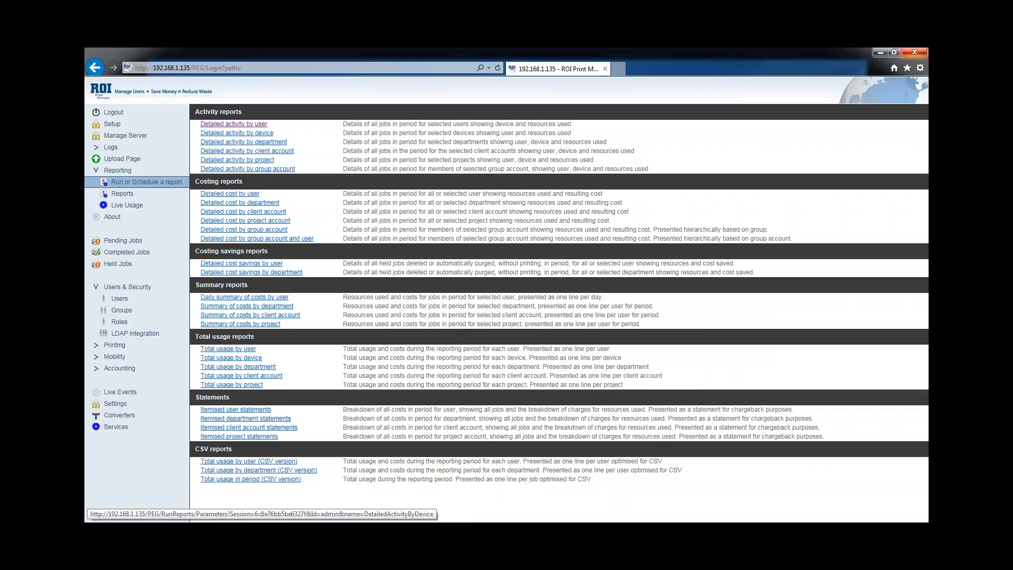
left_click(242, 133)
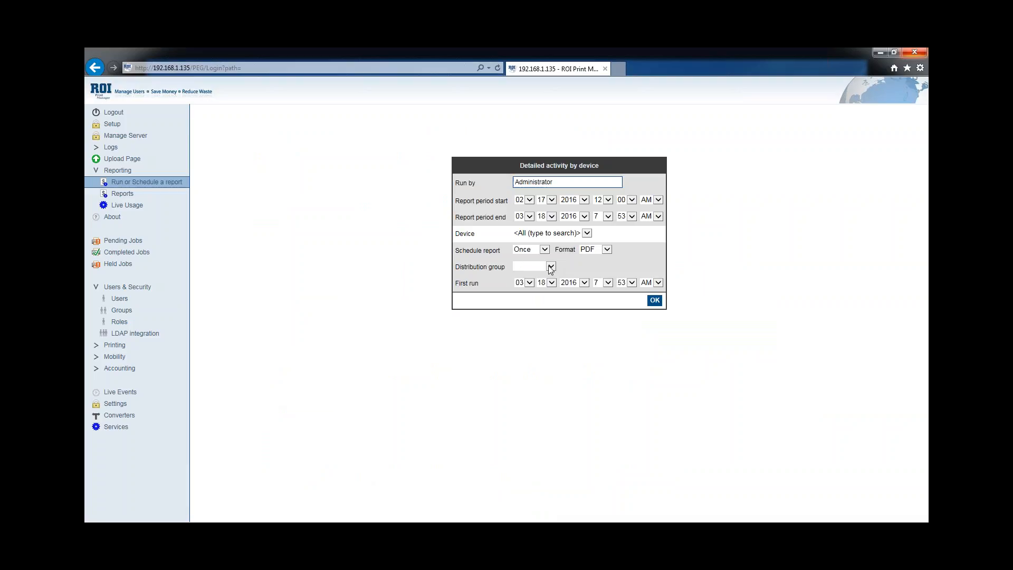